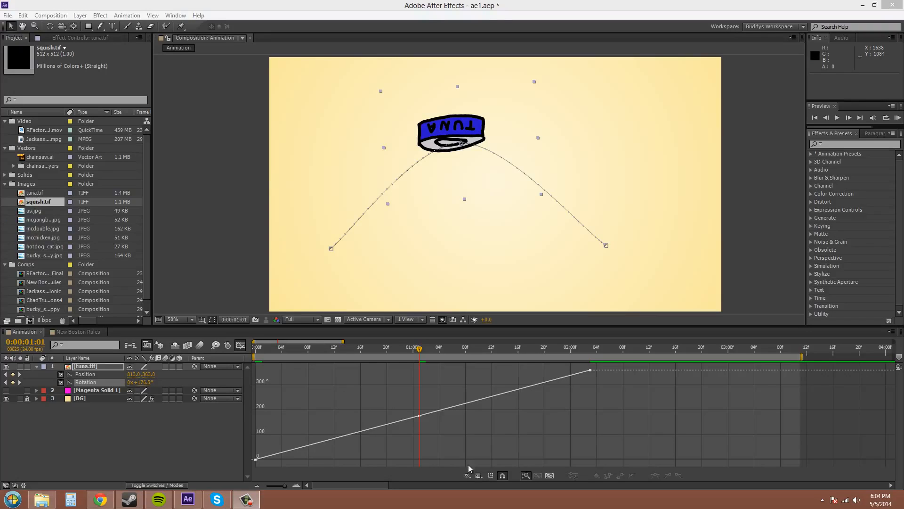
Switch the tuna.tif rotation curve to the value graph, and finally to the speed graph for editing.
click(478, 475)
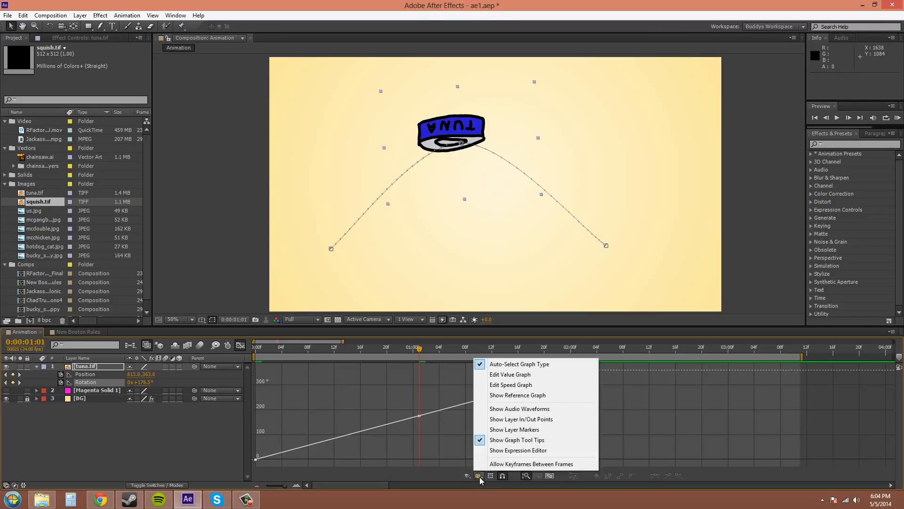
click(521, 375)
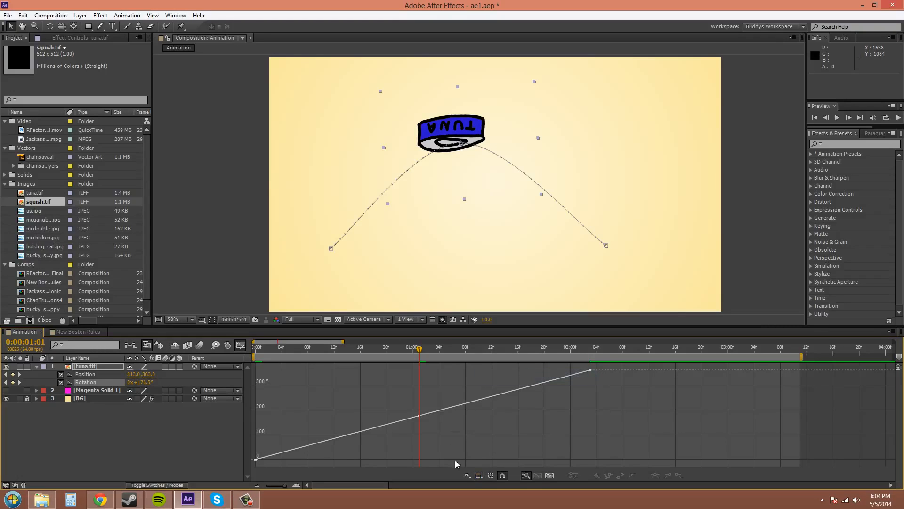
click(478, 475)
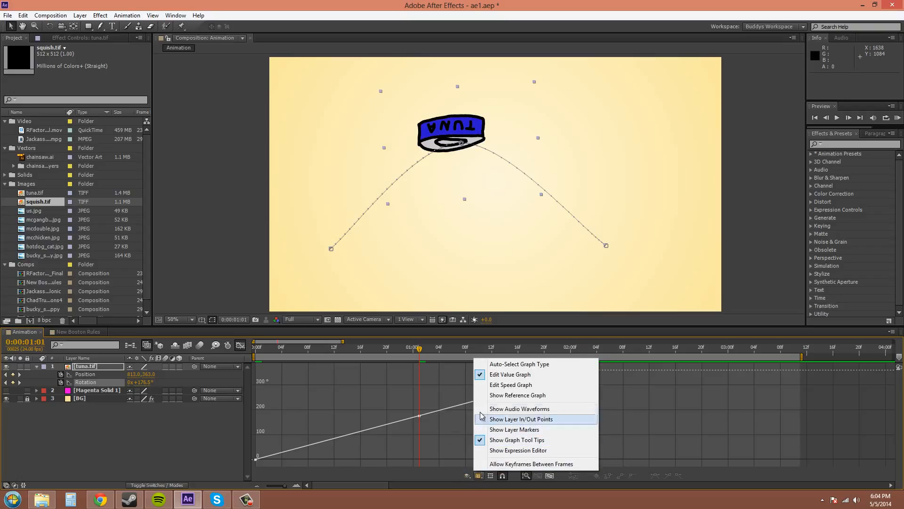
click(521, 386)
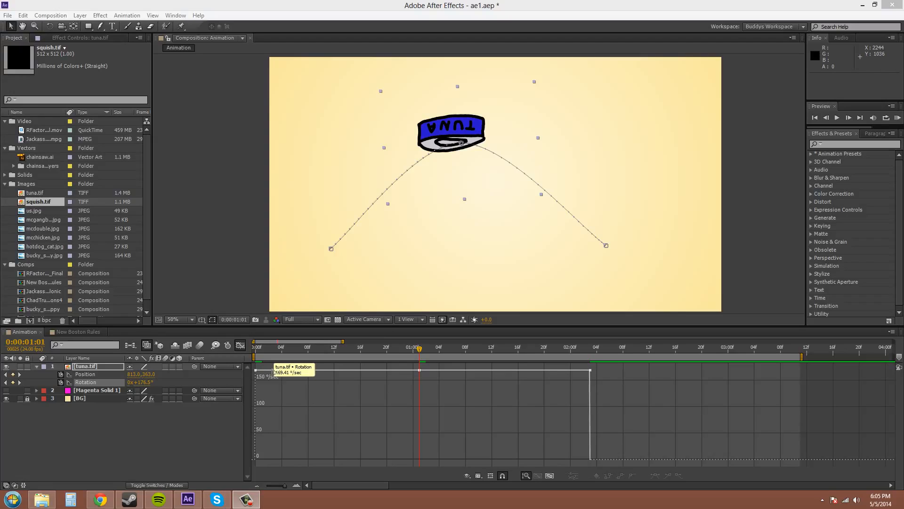
mouse_move(302, 373)
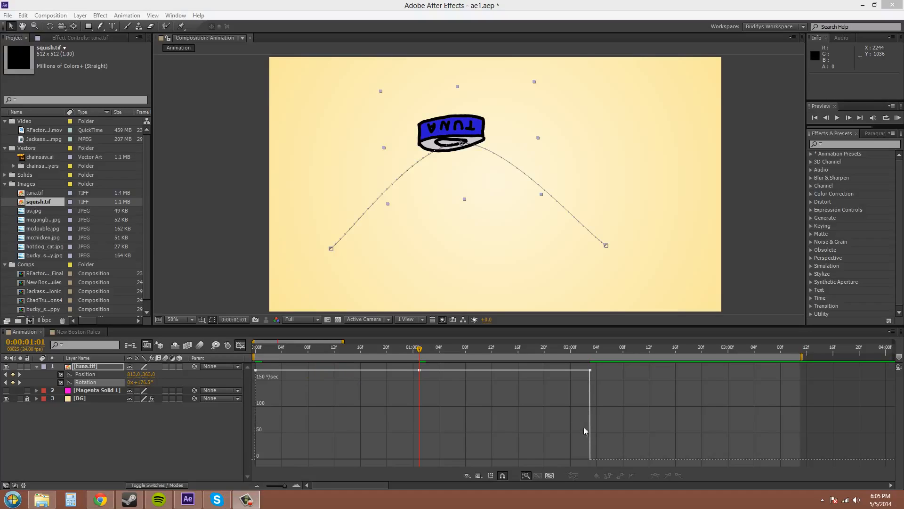
mouse_move(592, 406)
Move the current time to 0:00:02:03, at the last rotation keyframe of tuna.tif.
drag(421, 352, 479, 369)
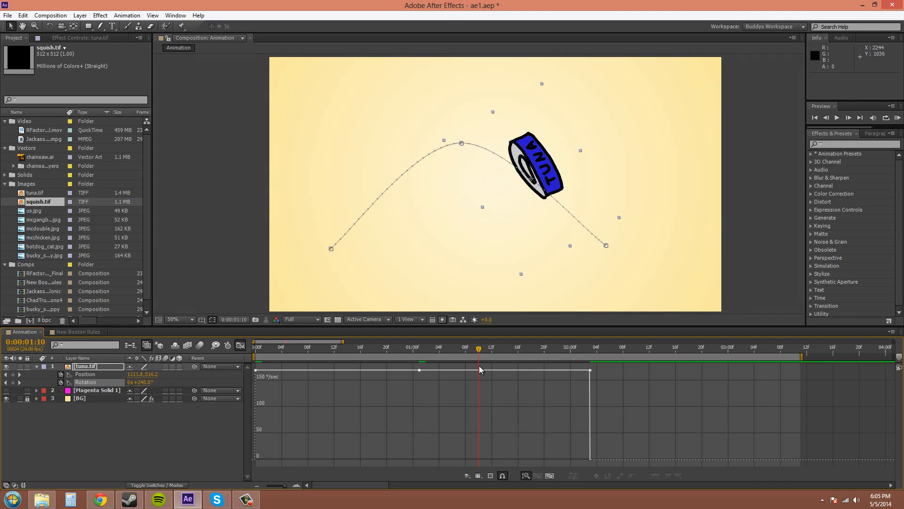
key(End)
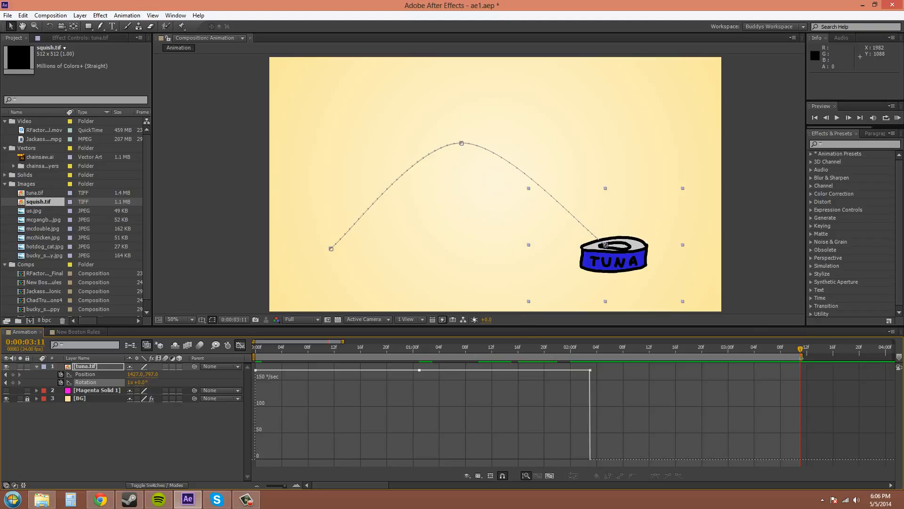
drag(803, 354, 591, 358)
Try a rotation of 0x-36.0° on the last tuna.tif keyframe, preview the animation, and undo the change.
drag(139, 382, 120, 384)
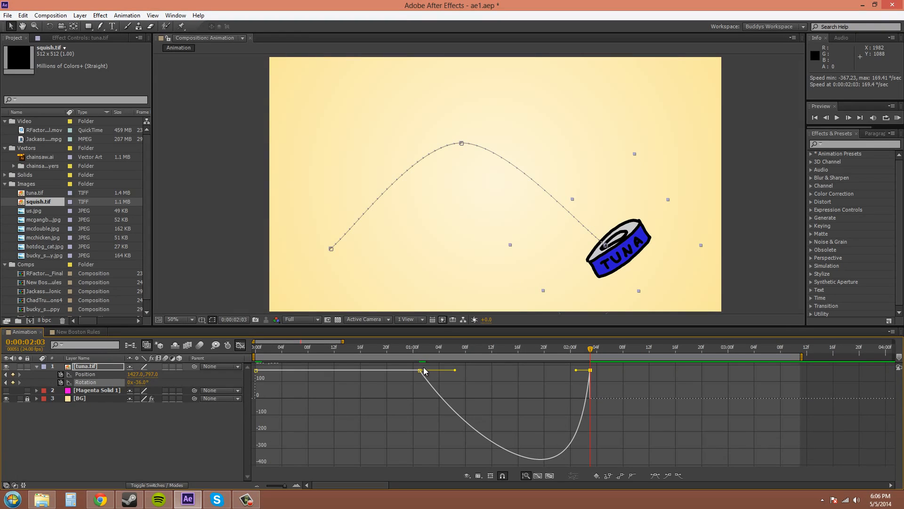
click(897, 118)
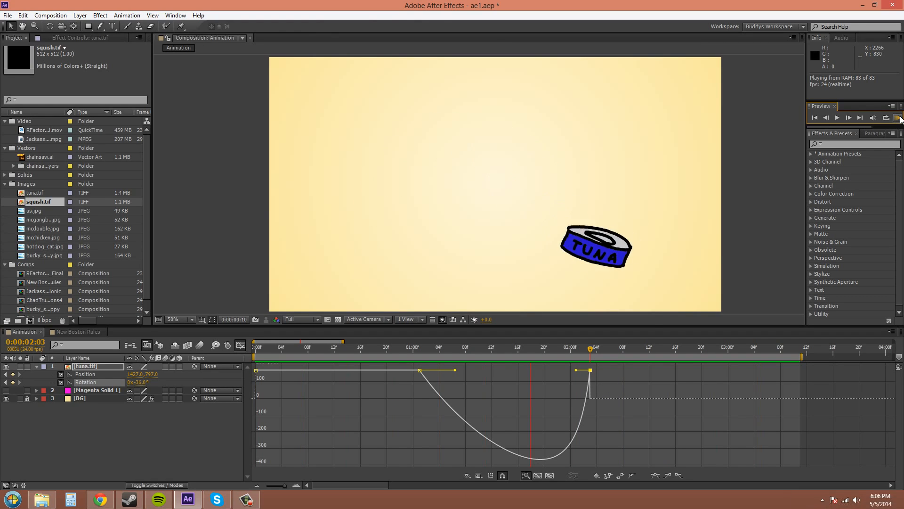
click(901, 119)
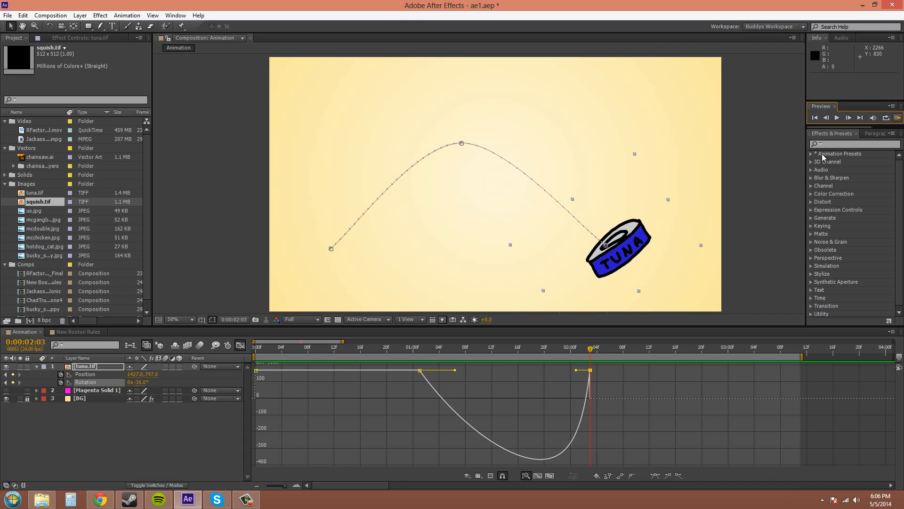
click(421, 376)
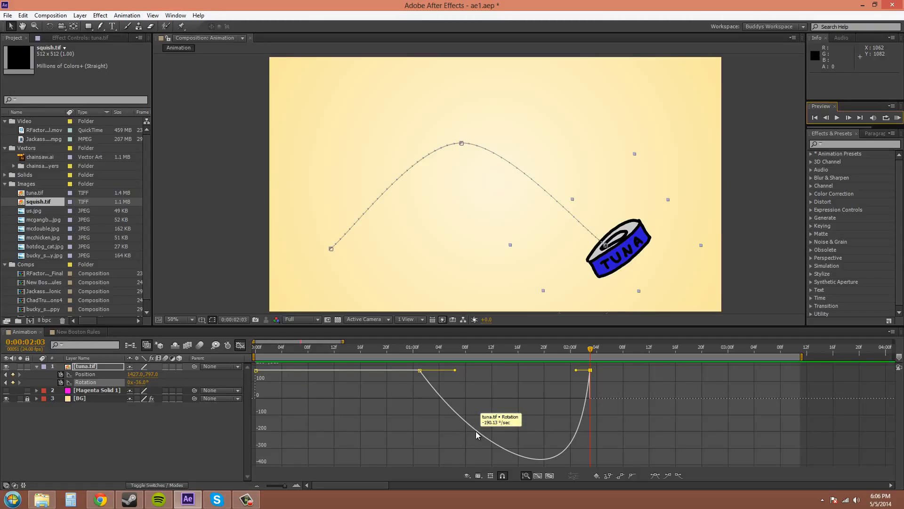
key(ctrl+z)
key(ctrl+z)
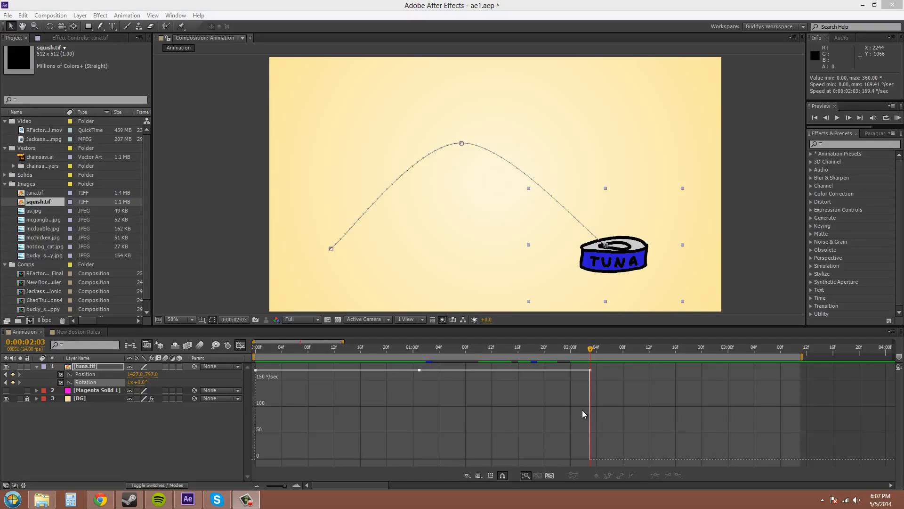
Show the reference graph together with the rotation speed graph and inspect the first keyframe on the value line.
click(479, 476)
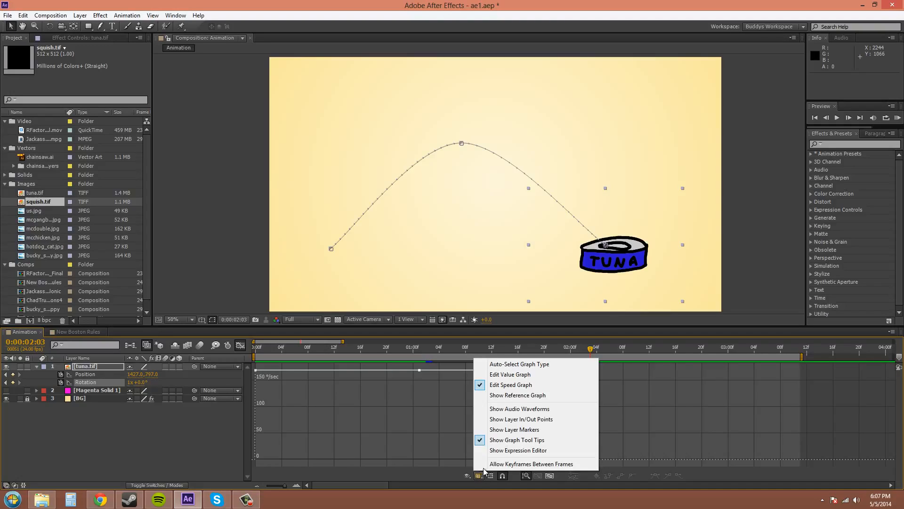
click(529, 399)
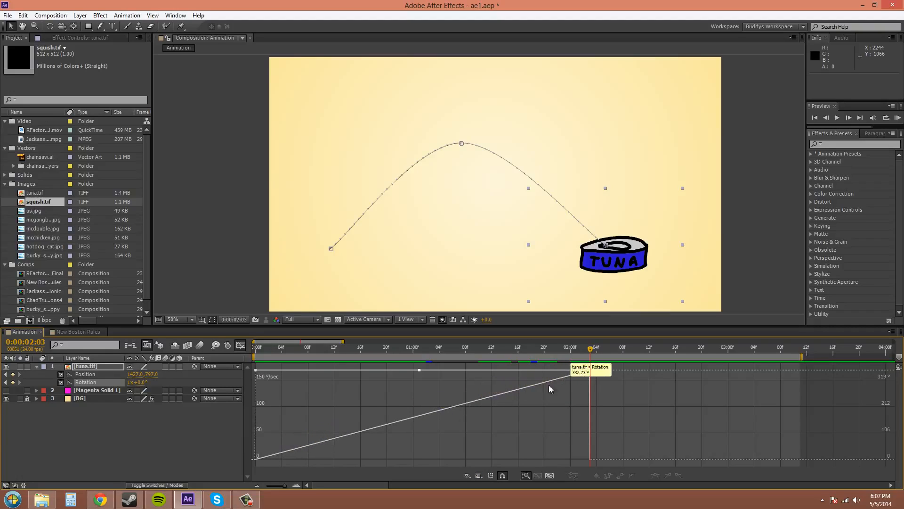
drag(288, 434, 259, 466)
click(264, 453)
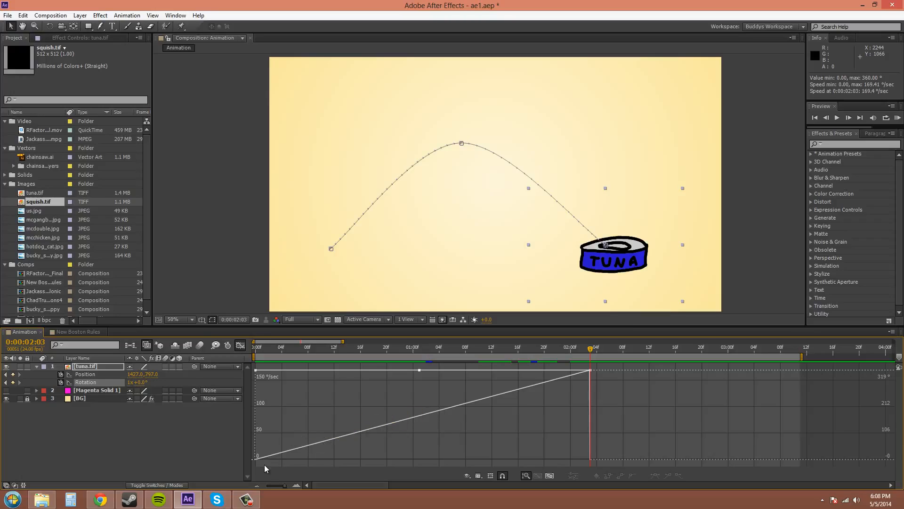
mouse_move(255, 459)
Try moving the middle rotation keyframe and lowering its outgoing speed on the speed graph, undoing each attempt.
drag(419, 370, 397, 388)
key(ctrl+z)
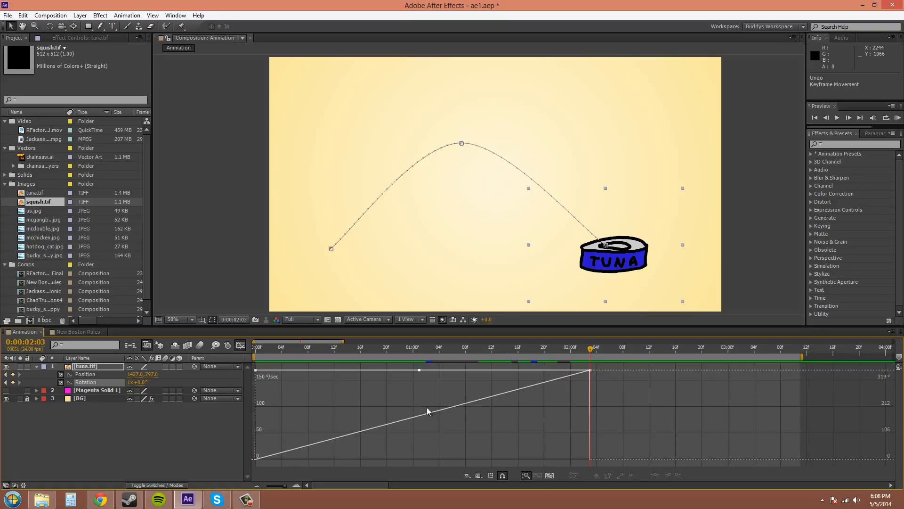
click(420, 370)
drag(419, 370, 420, 397)
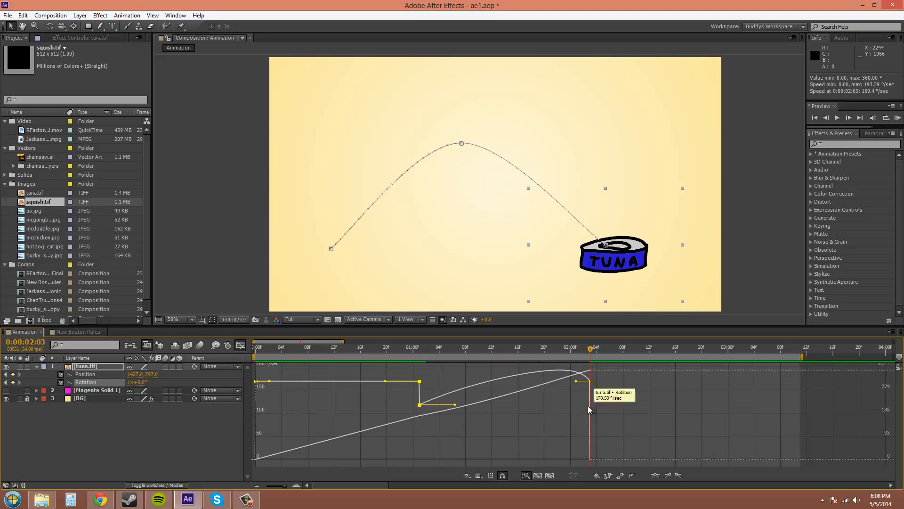
key(ctrl+z)
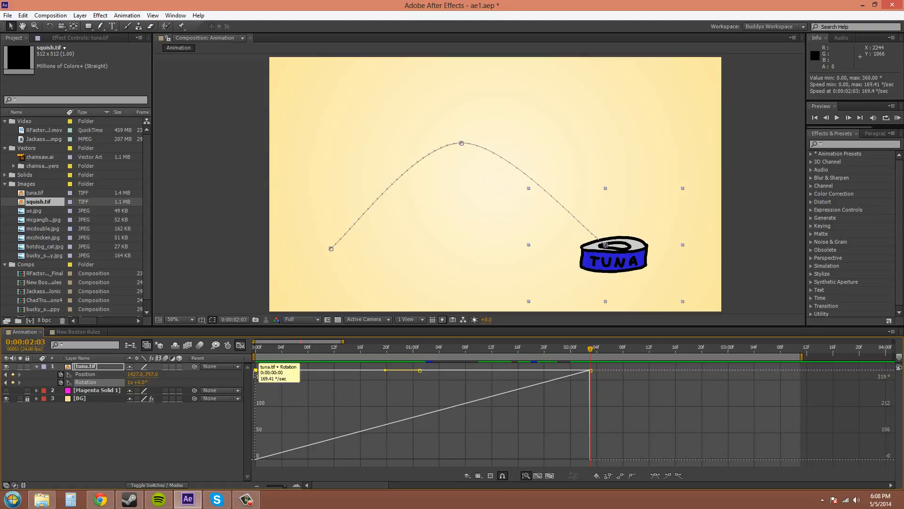
Try a slower rotation start by lowering the first keyframe on the speed graph, and preview the animation.
drag(256, 371, 263, 427)
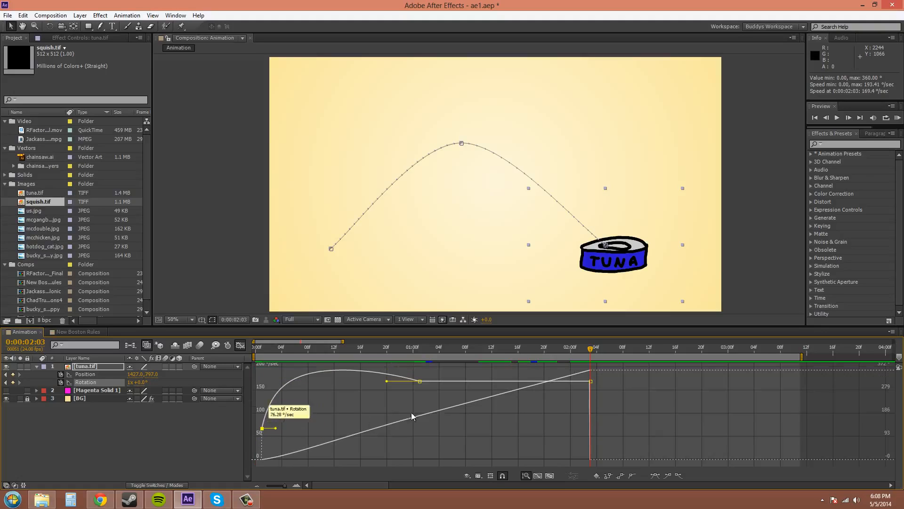
click(898, 118)
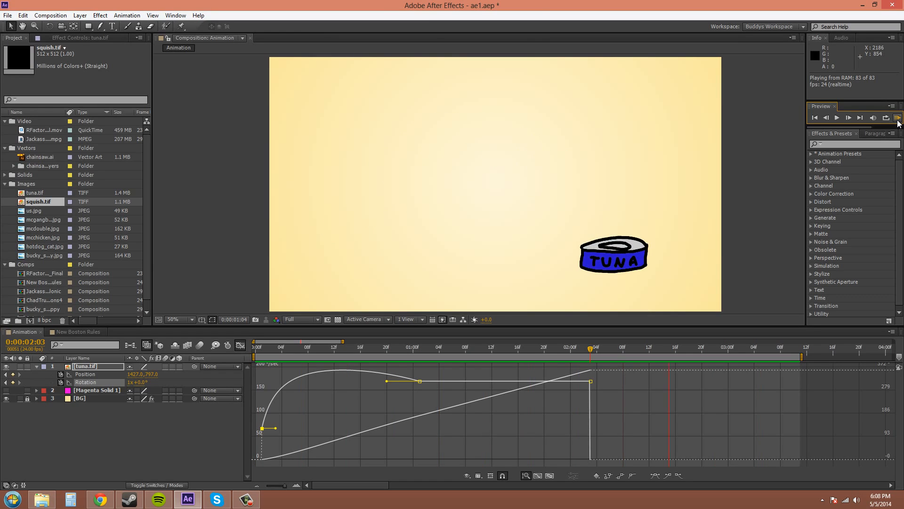
click(898, 123)
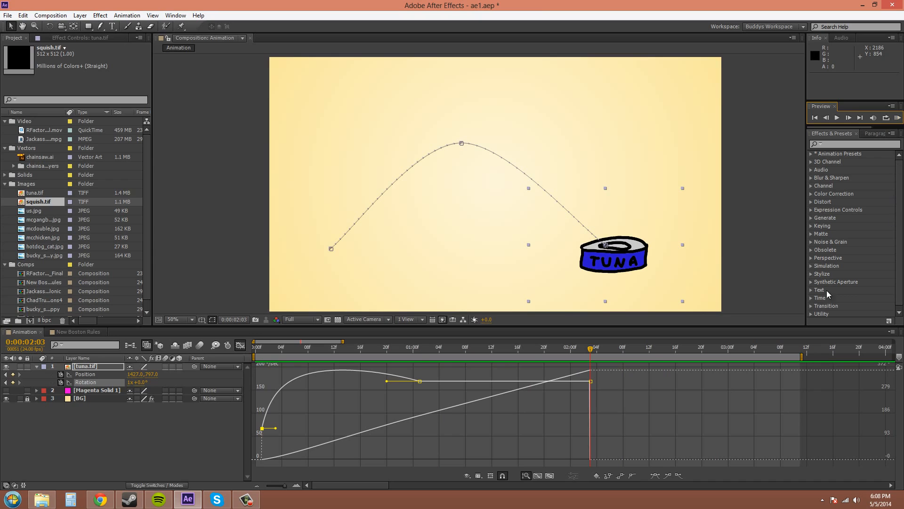
click(436, 389)
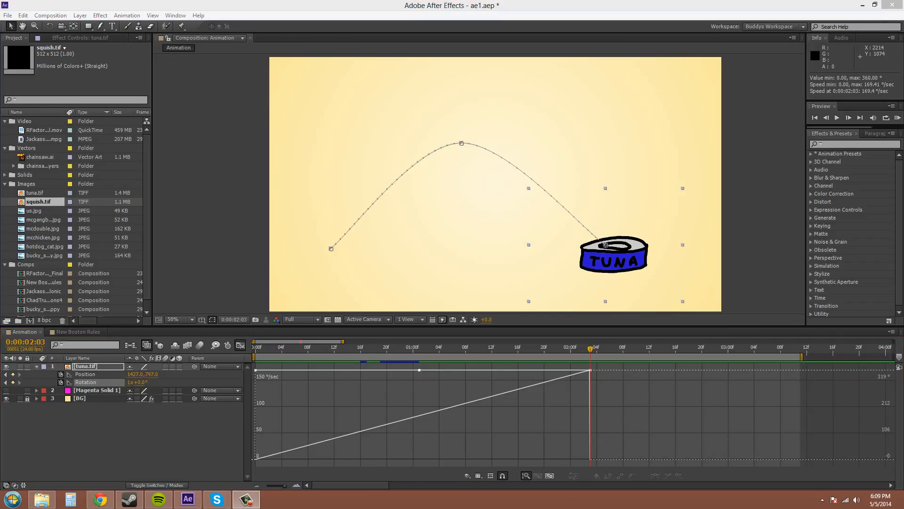
Try an incoming velocity of 63 degrees/sec and a higher outgoing velocity on the middle rotation keyframe, and undo it.
double_click(420, 371)
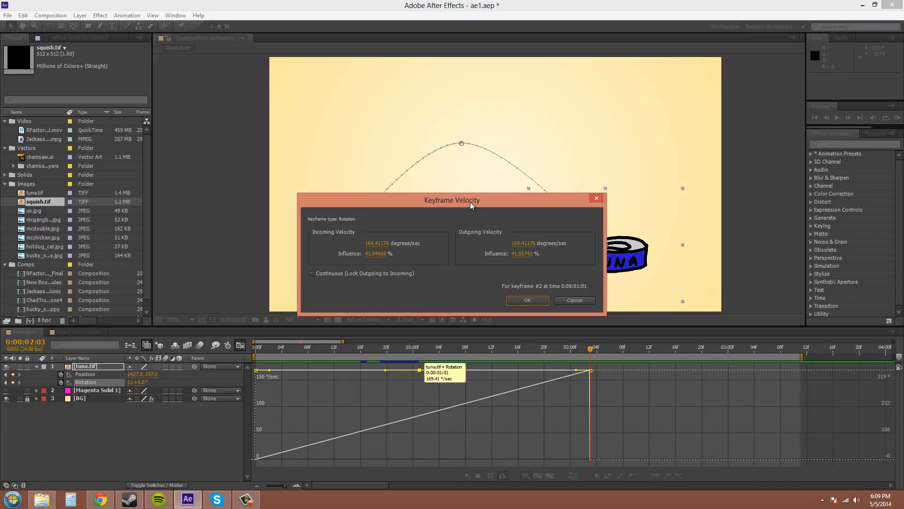
drag(472, 203, 473, 189)
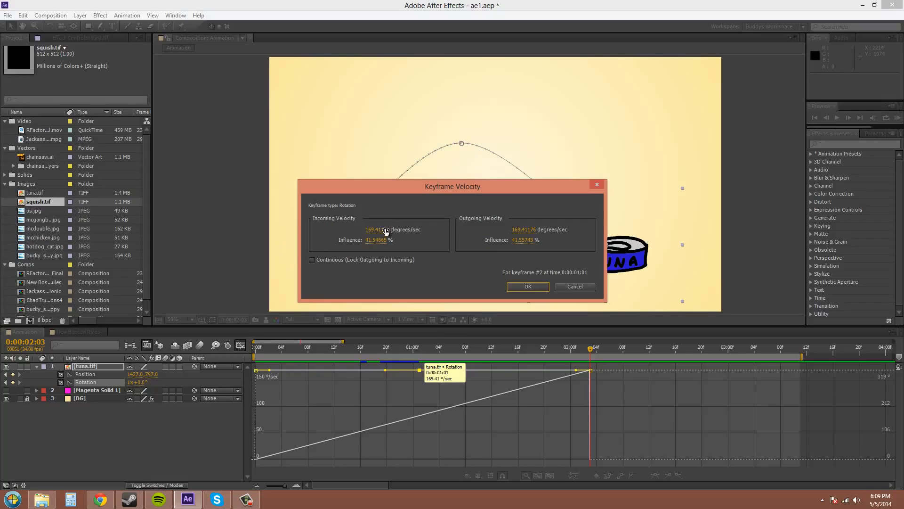
drag(385, 232, 338, 232)
drag(522, 232, 551, 235)
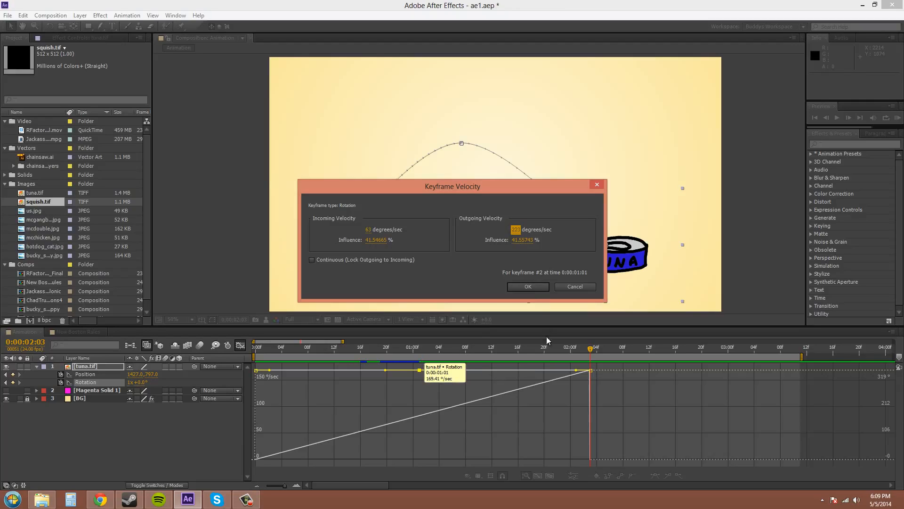
click(531, 286)
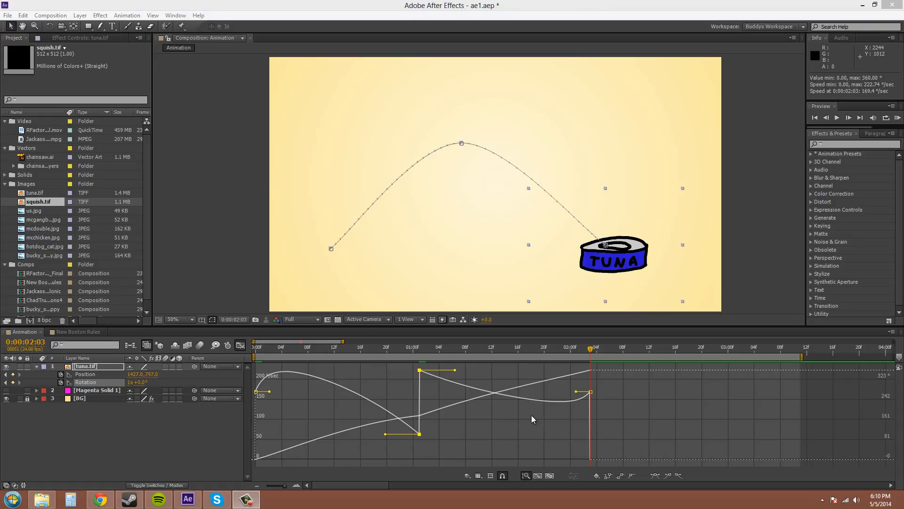
click(22, 15)
click(38, 26)
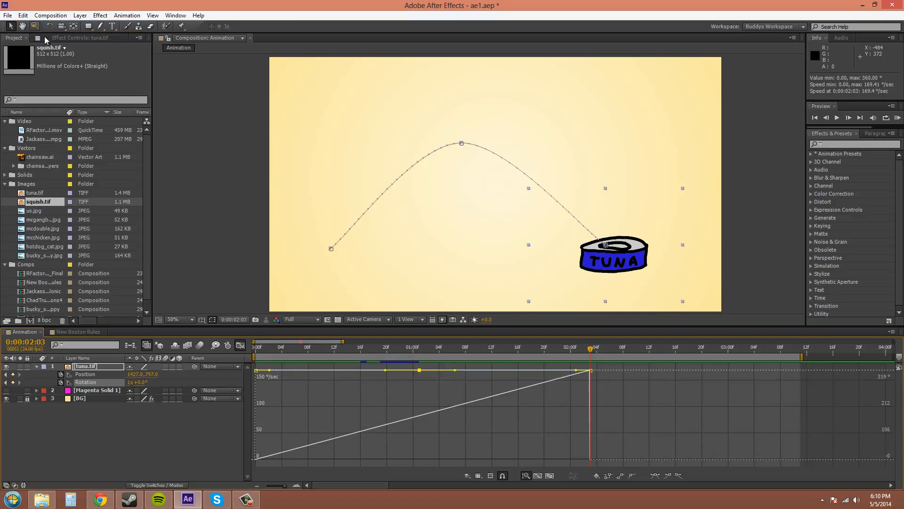
Lock the middle rotation keyframe's outgoing velocity to its incoming velocity, set it to 87 degrees/sec, and raise the incoming influence.
drag(430, 383, 414, 366)
mouse_move(421, 372)
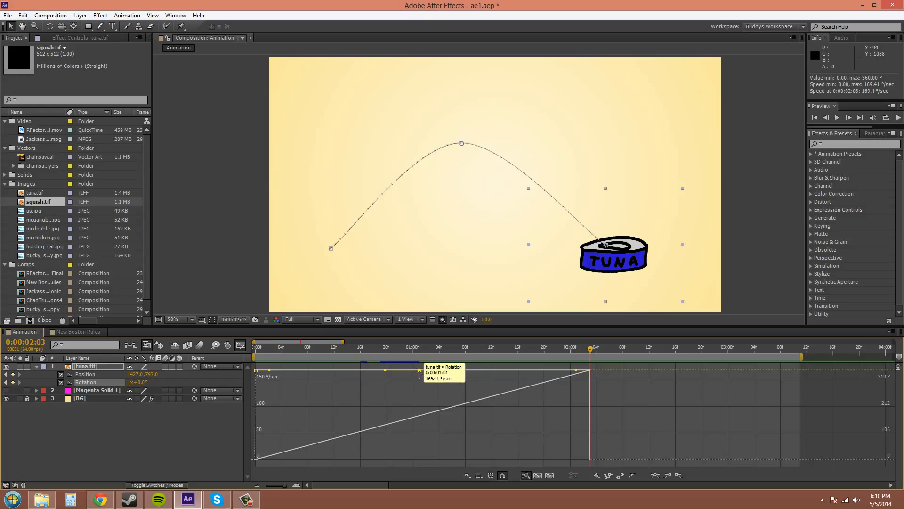
key(ctrl+shift+k)
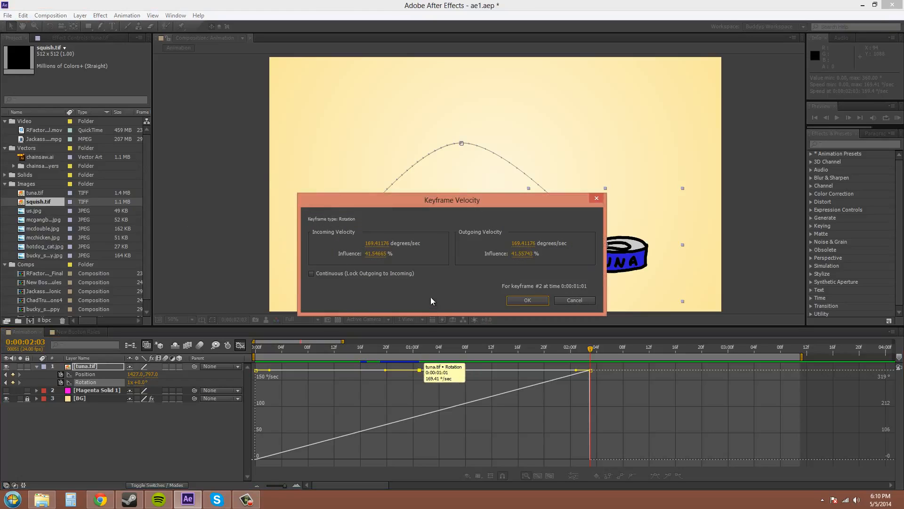
click(312, 273)
click(376, 243)
text(202)
drag(396, 243, 334, 236)
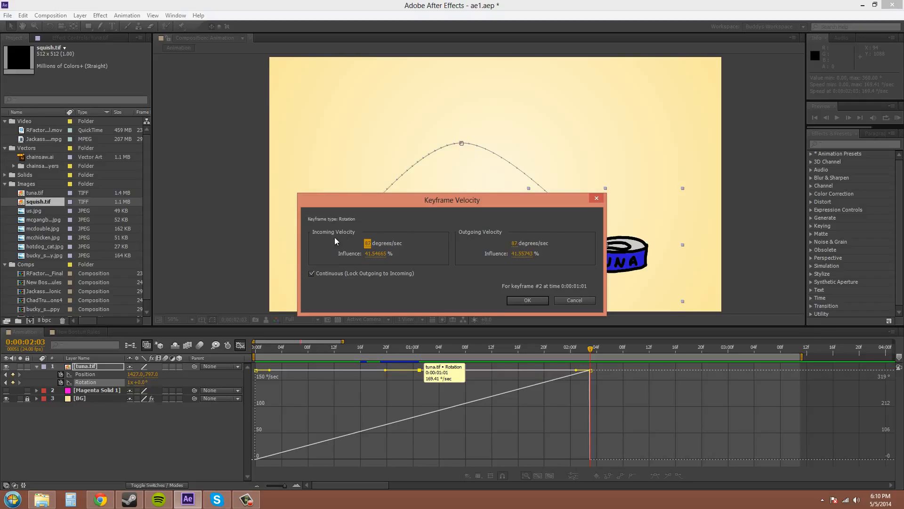
click(370, 254)
key(Return)
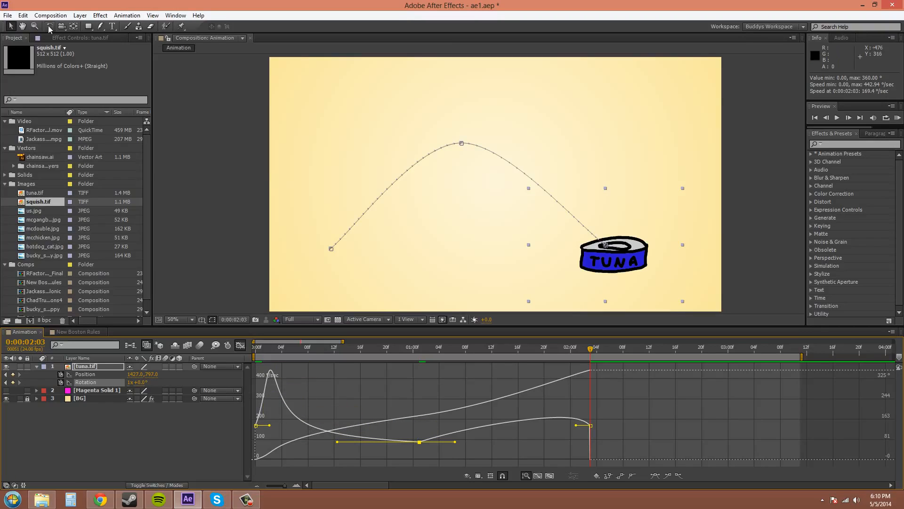
Undo the velocity and influence change on the middle rotation keyframe and deselect the keyframes.
click(23, 16)
click(33, 27)
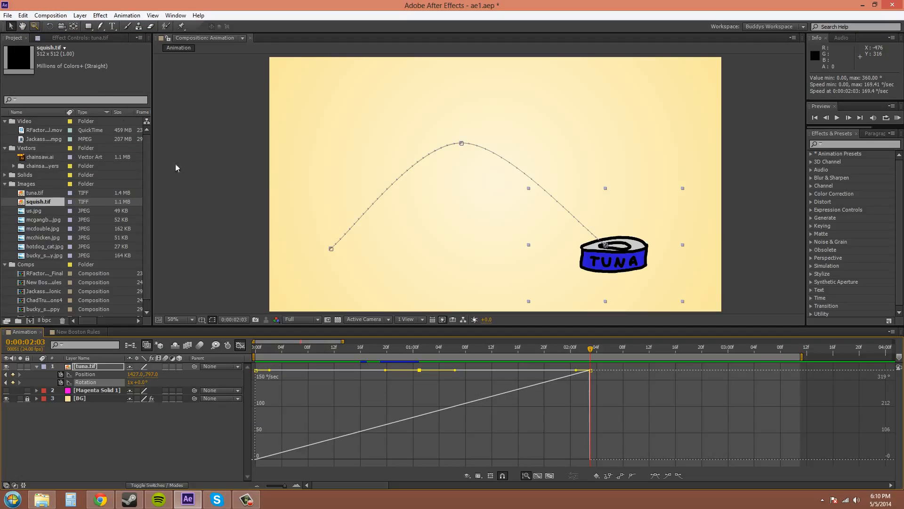
click(453, 391)
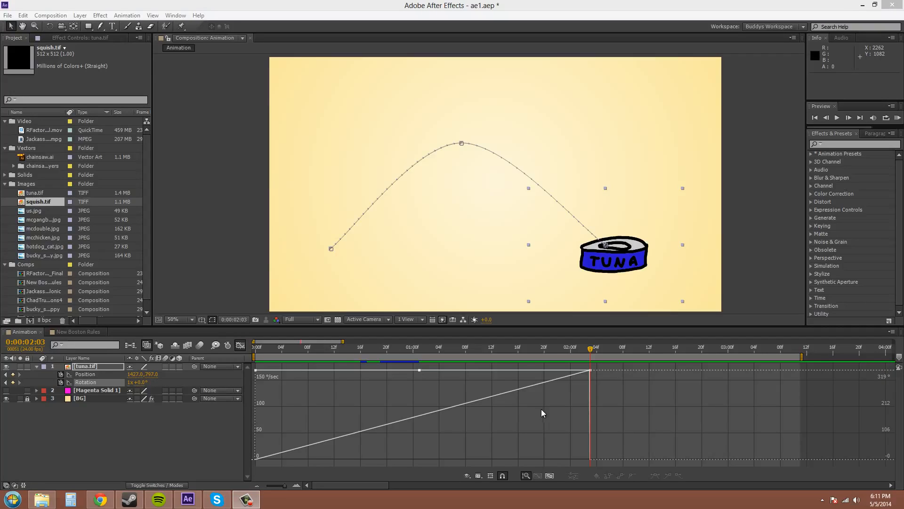
Compare the position and rotation graphs of tuna.tif, ending on the X and Y curves of the position graph.
click(87, 375)
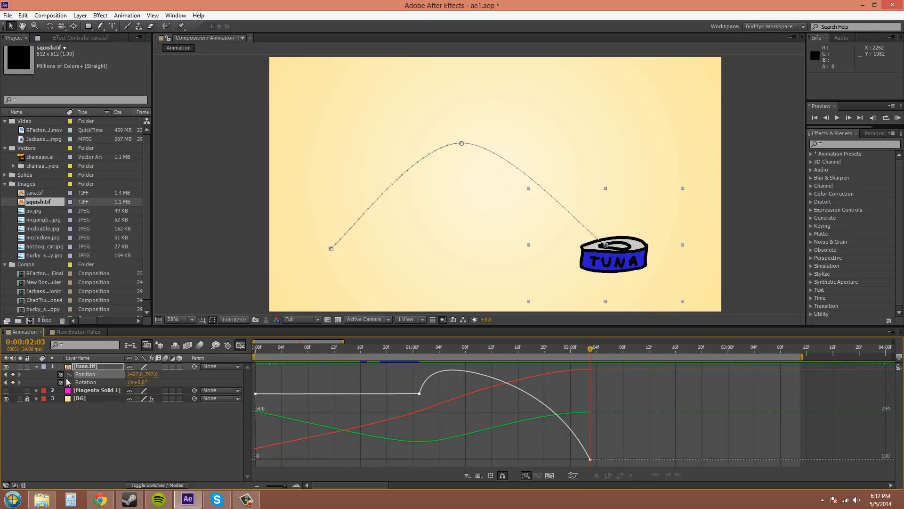
click(82, 383)
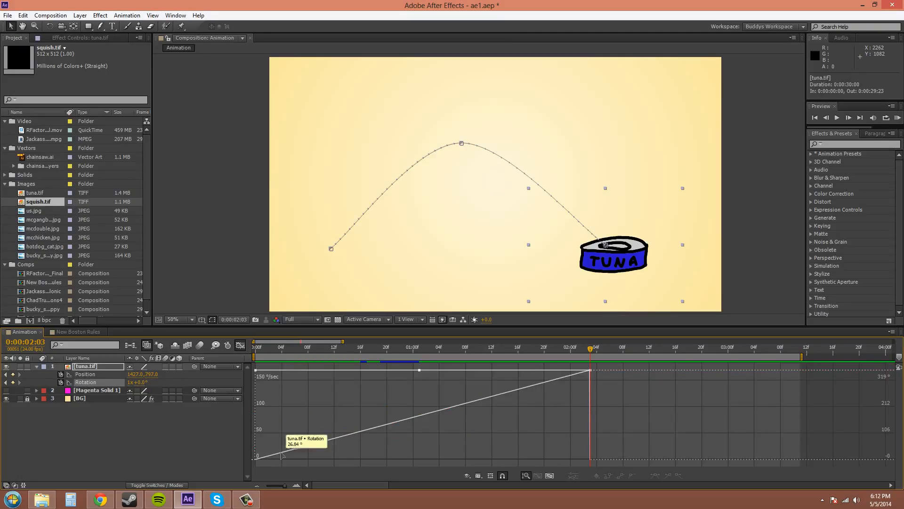
click(89, 375)
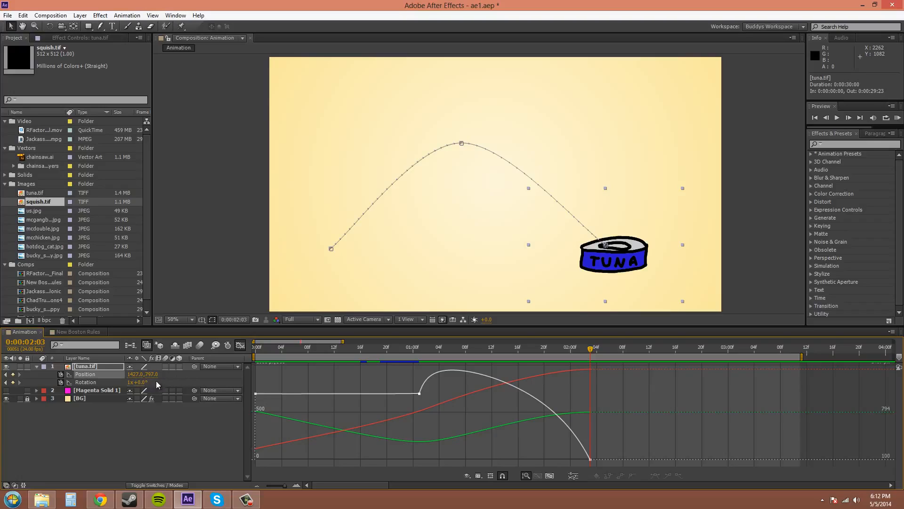
mouse_move(352, 429)
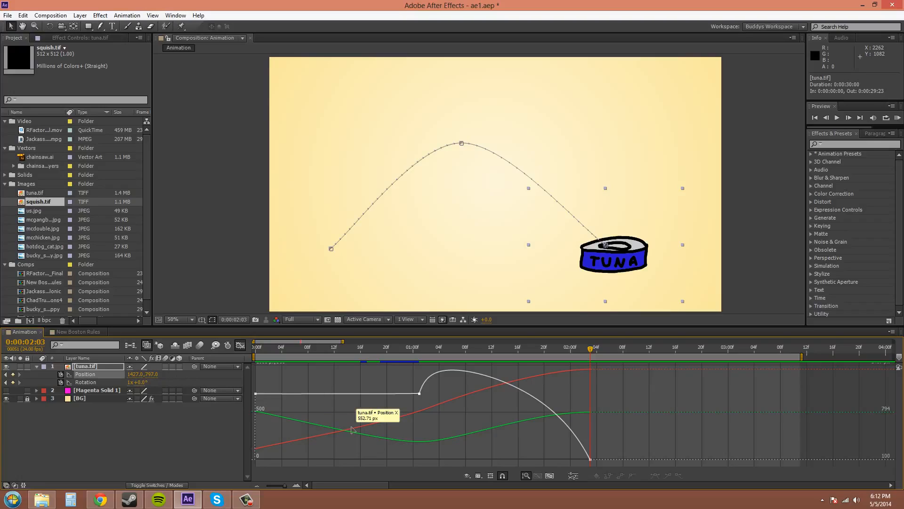